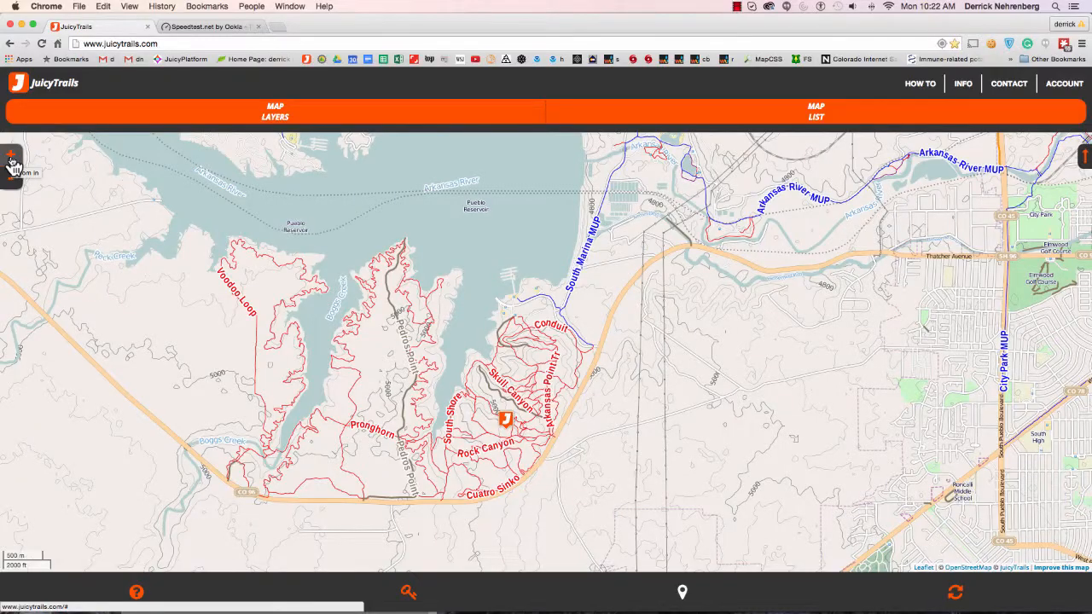
Step: Open the area around the Conduit and Hooters Canyon trails, south of Pueblo Reservoir, in the map editor
left_click(11, 159)
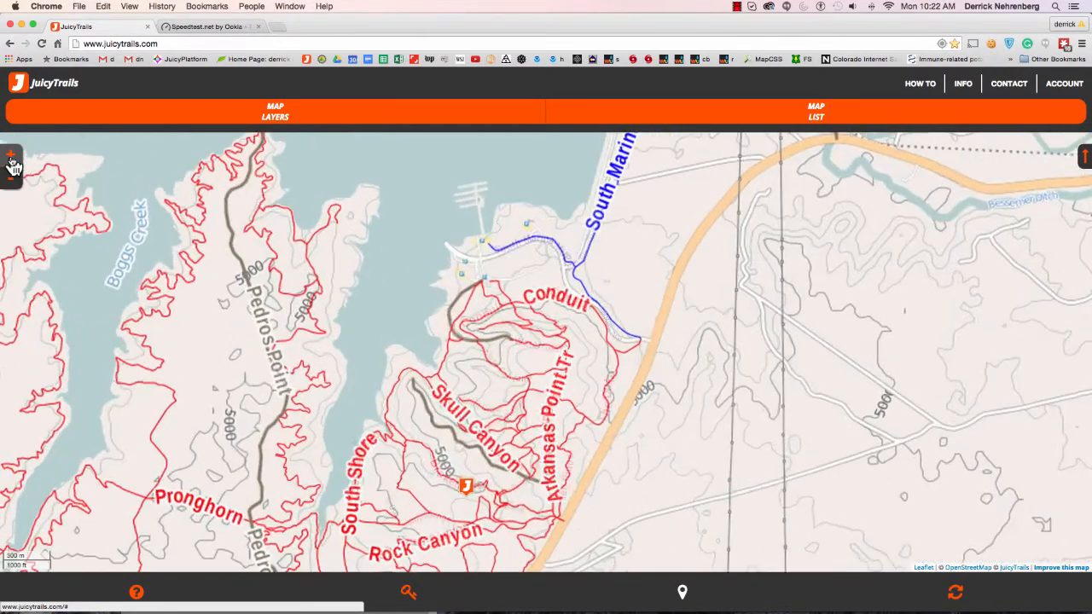
left_click(11, 159)
left_click(11, 159)
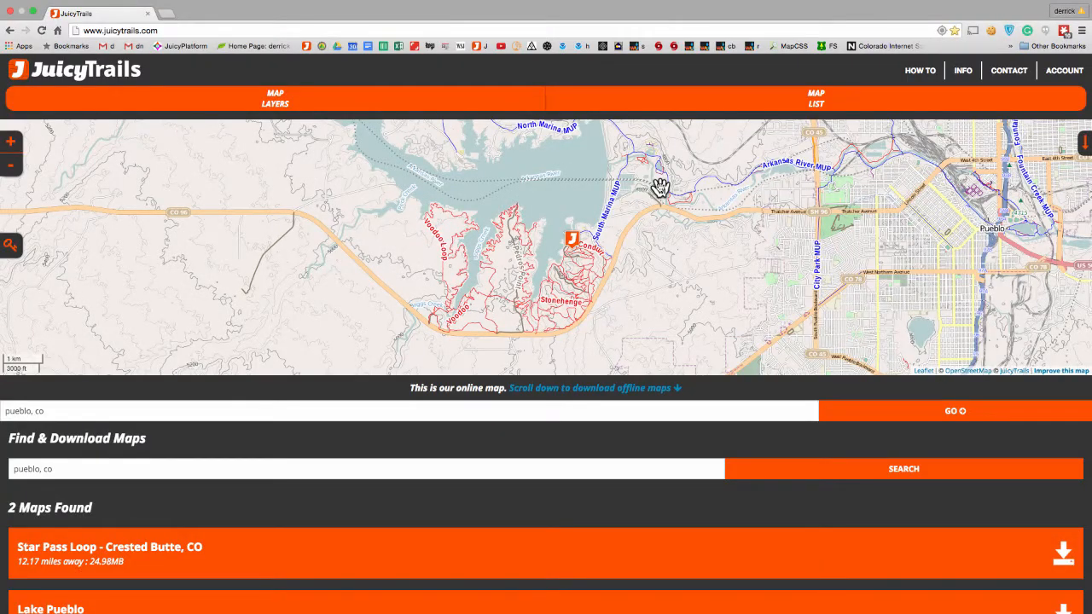
left_click(183, 30)
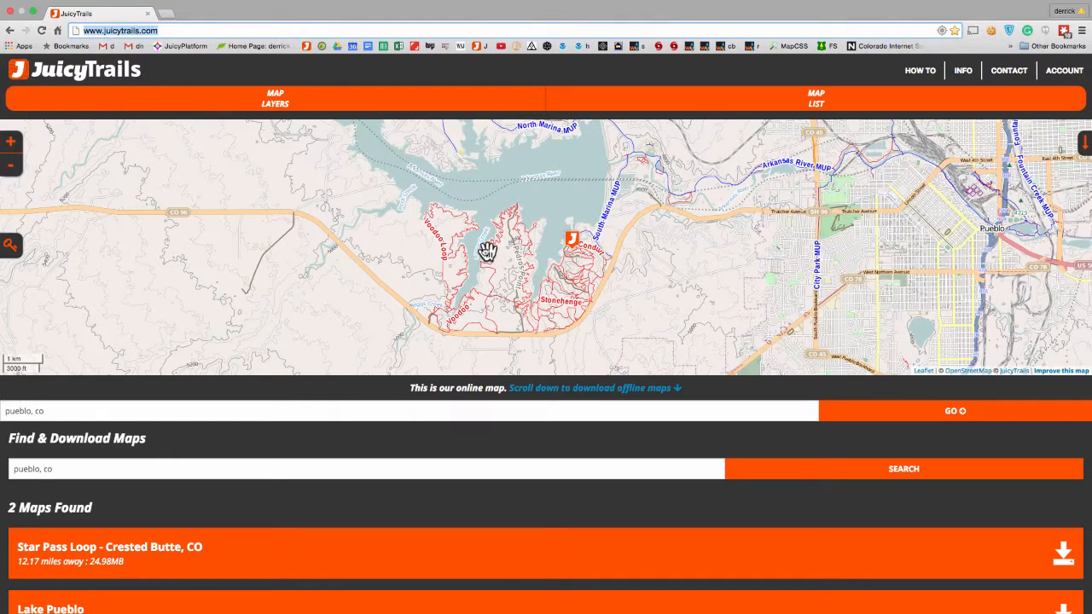
left_click_drag(483, 252, 523, 256)
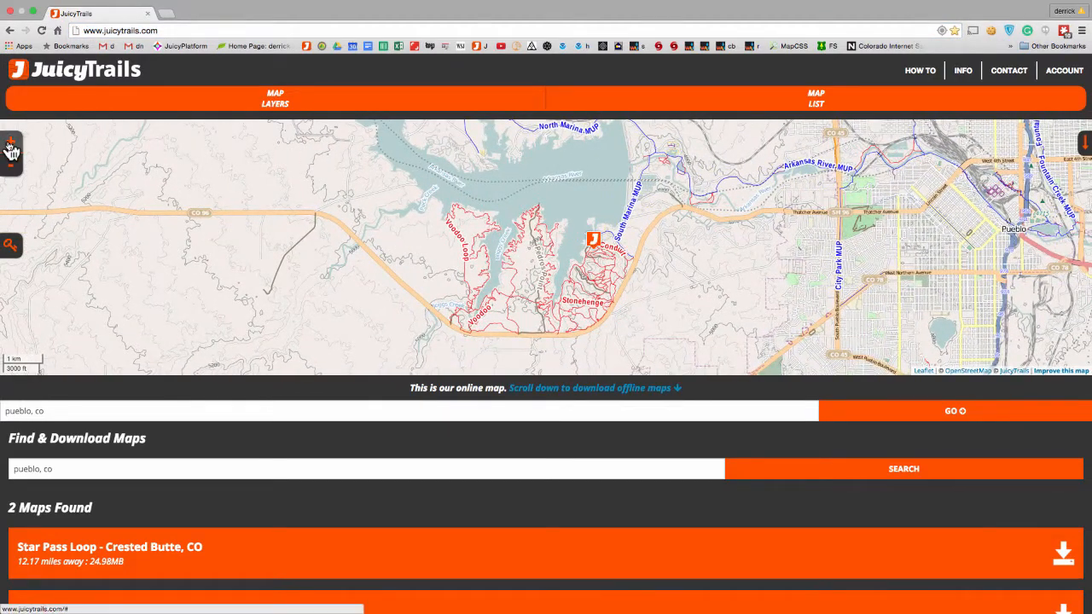
left_click(10, 146)
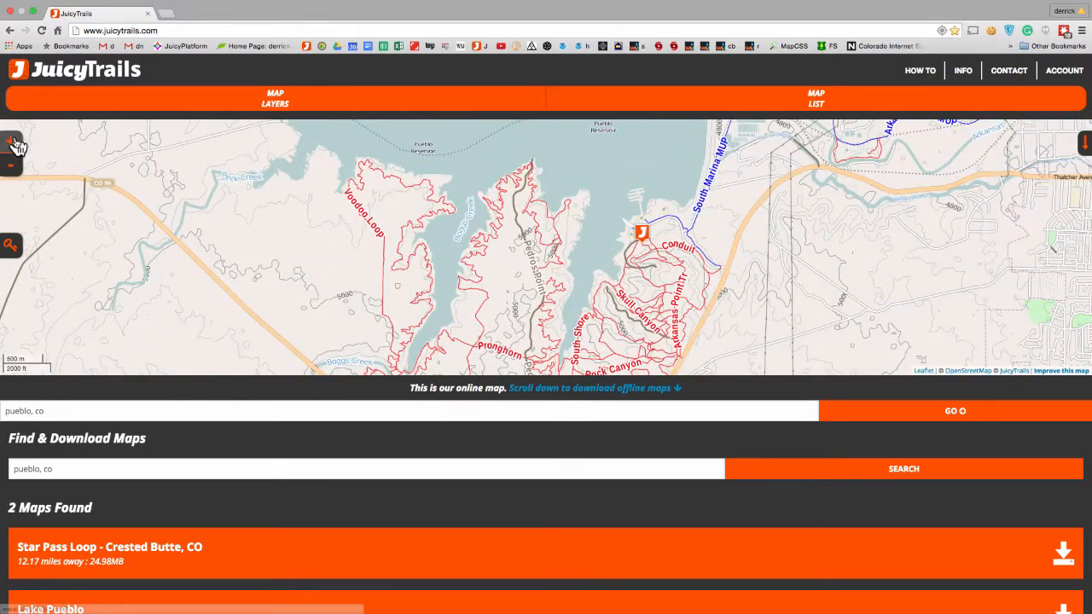
left_click(13, 143)
left_click_drag(751, 304, 615, 256)
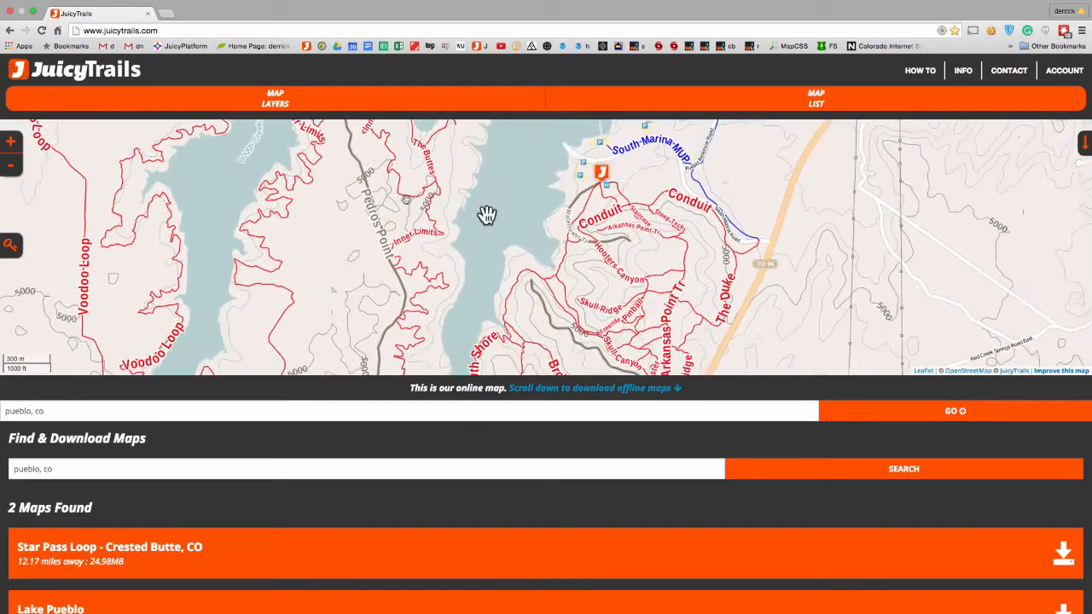
left_click(11, 142)
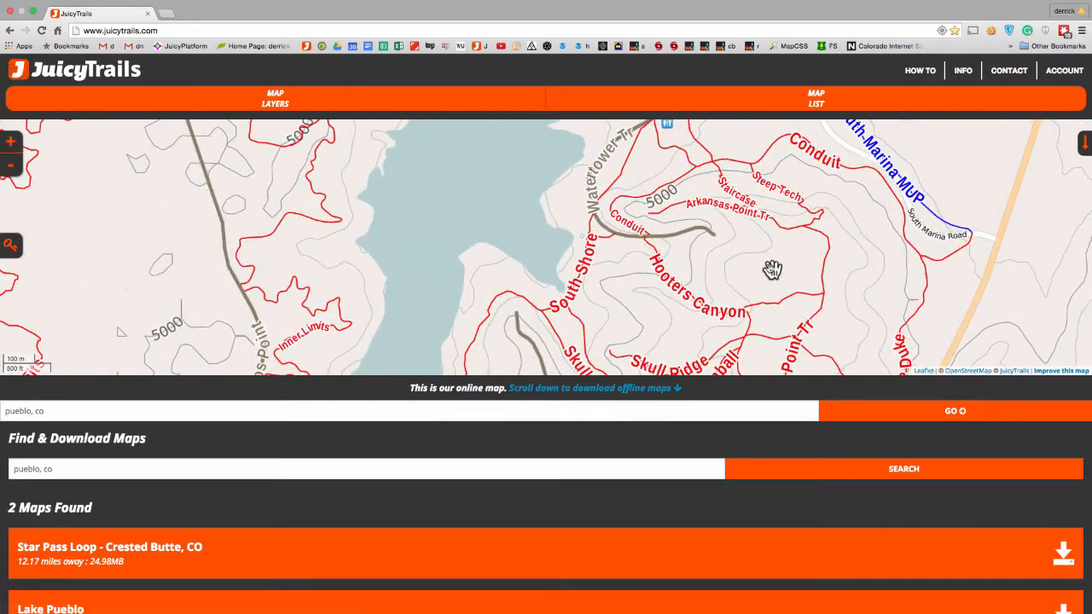
left_click_drag(771, 261, 591, 269)
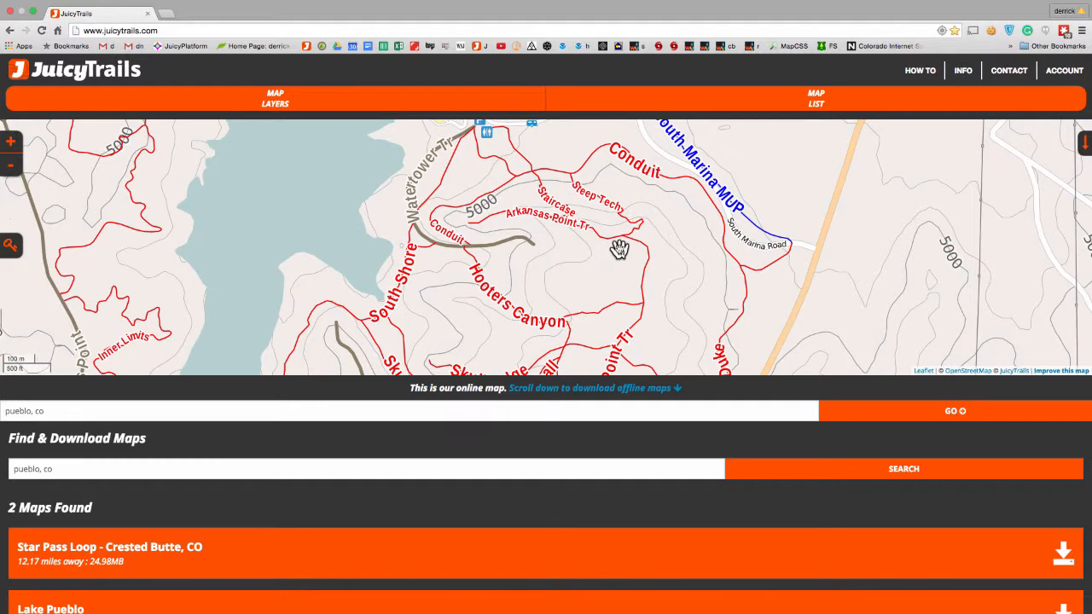
left_click(1062, 372)
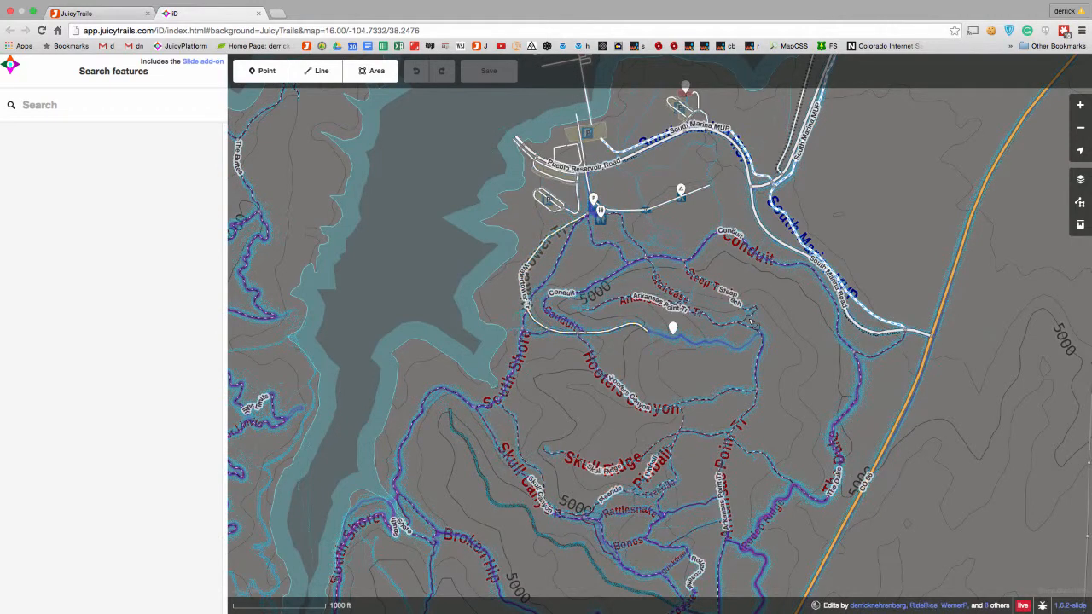
Step: Inspect the attributes of the Arkansas Point Tr path, then deselect it
left_click_drag(697, 359, 623, 362)
scroll(623, 362, "up", 2)
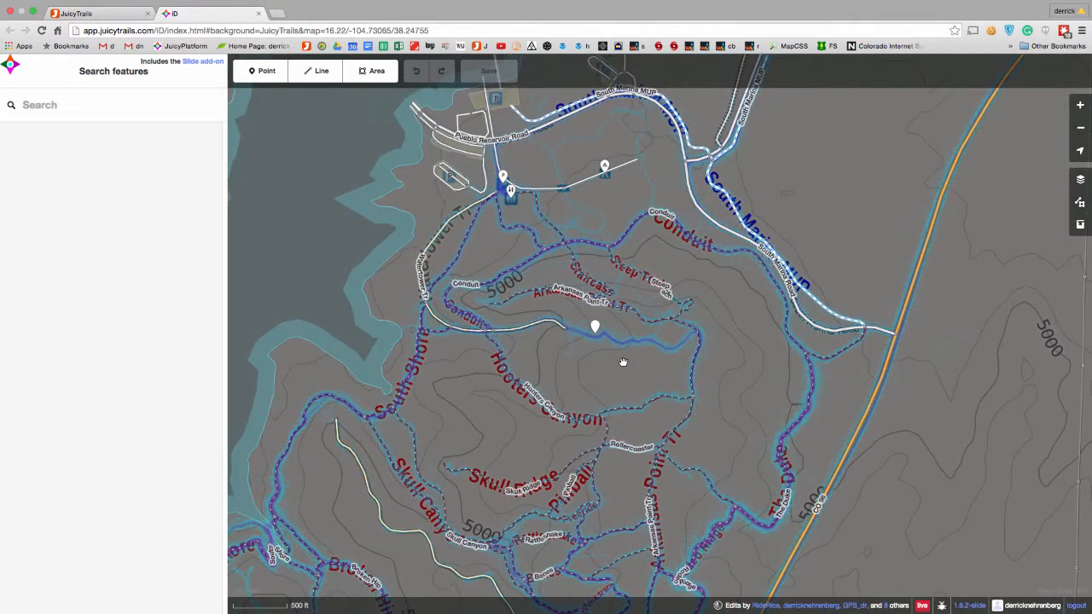
scroll(621, 360, "up", 4)
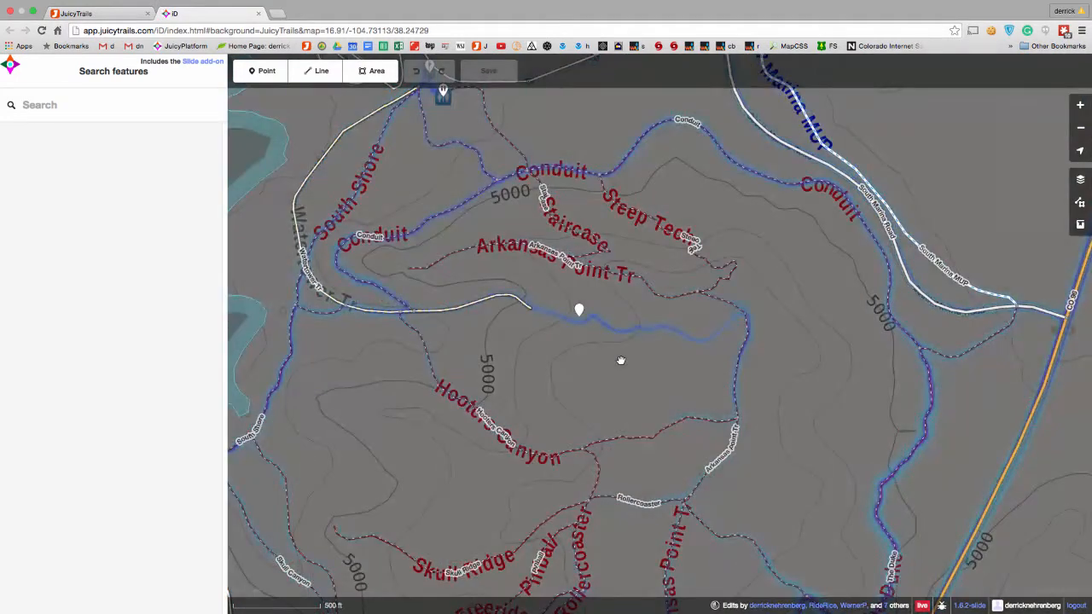
left_click(483, 245)
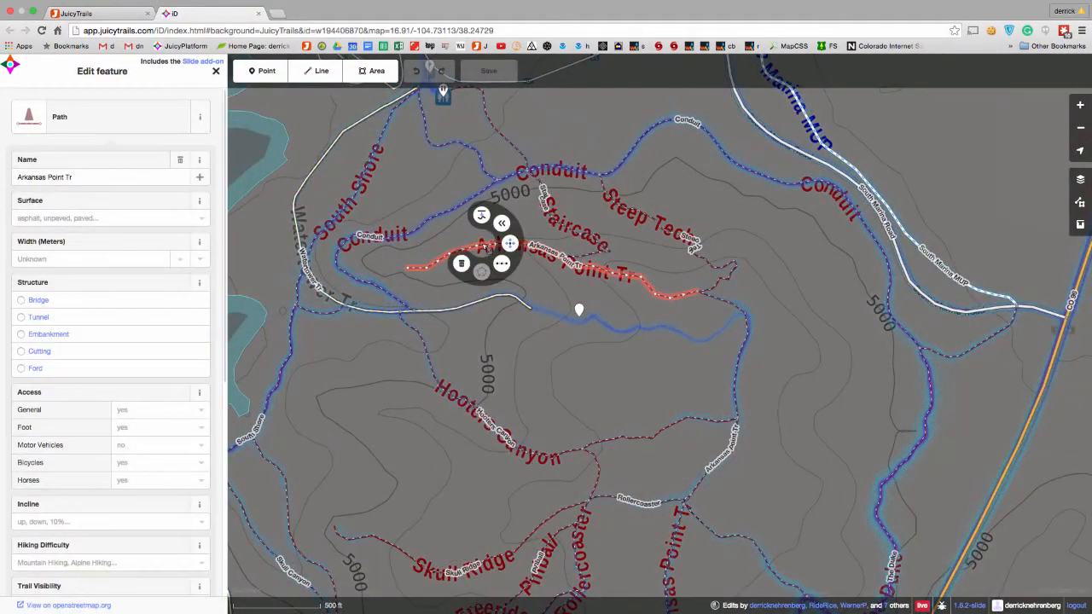
left_click(586, 359)
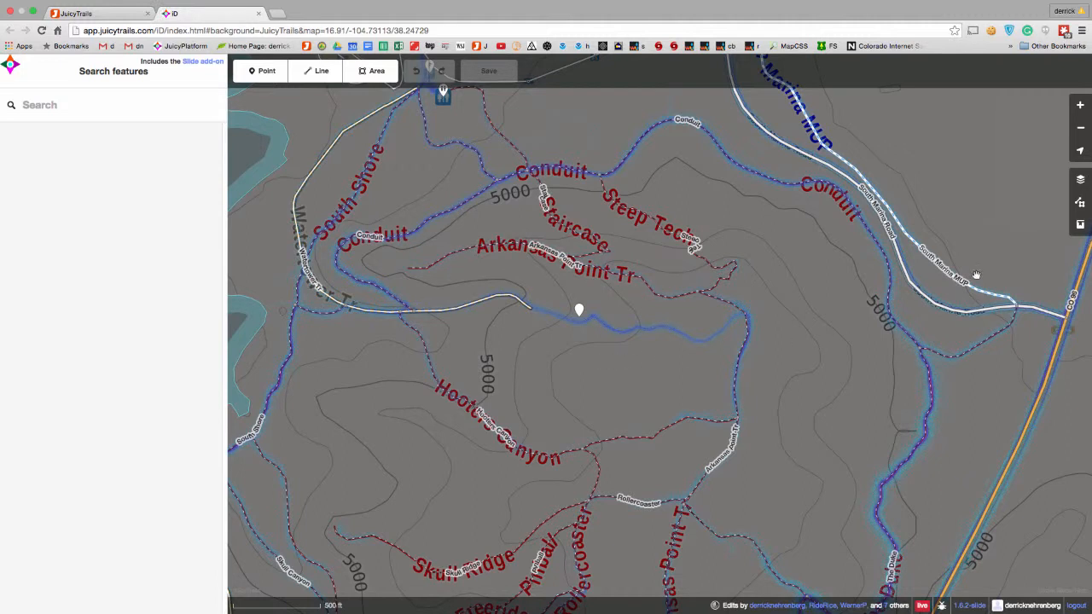
Step: Set the map background to Bing aerial imagery around the unmapped trail east of Watertower Tr
left_click(1081, 181)
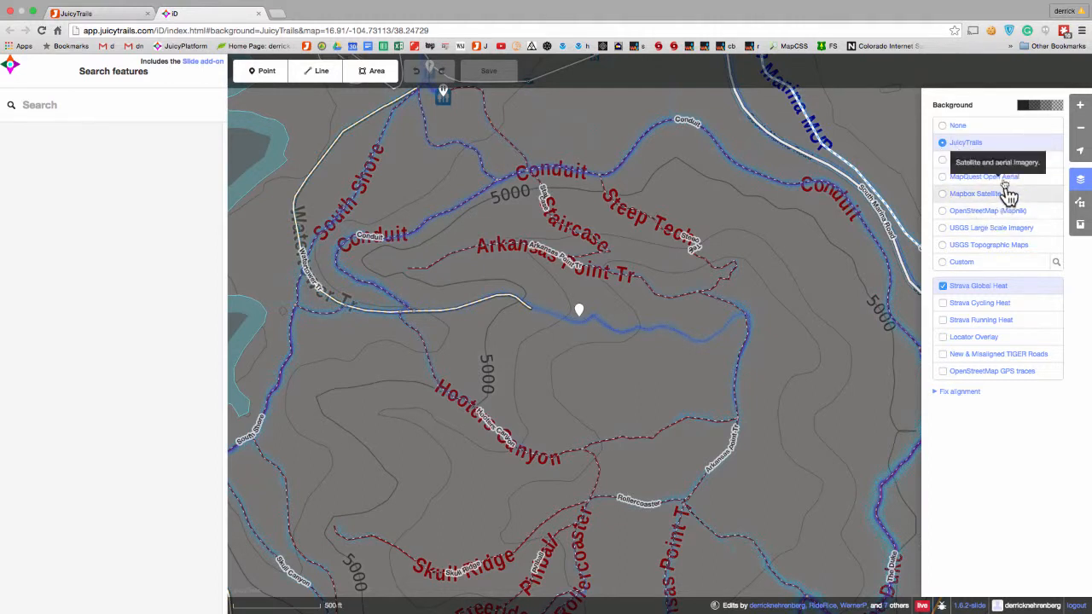
left_click(944, 161)
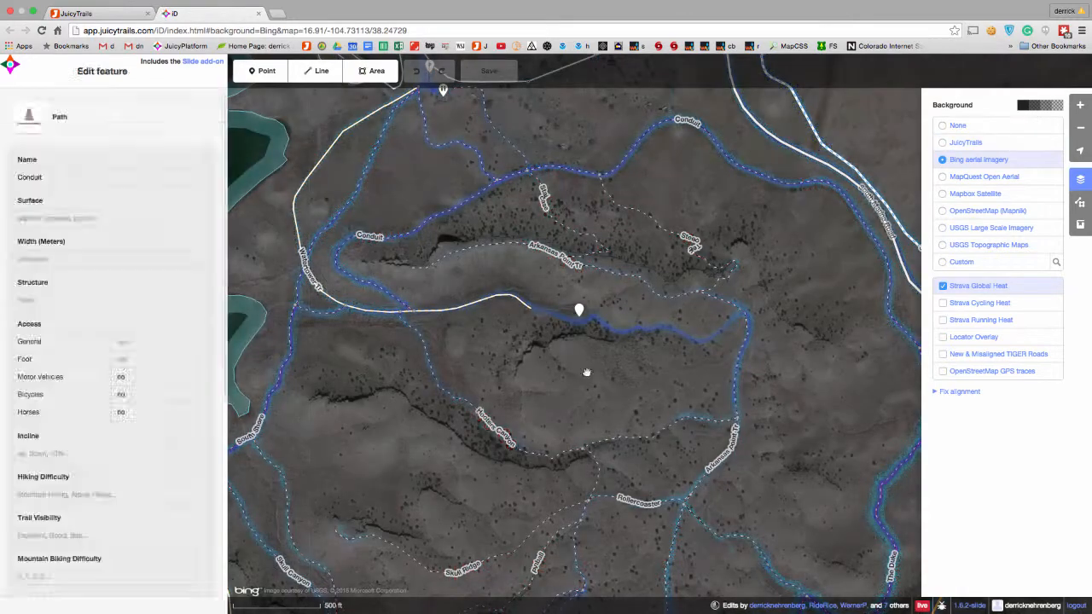
scroll(593, 329, "up", 2)
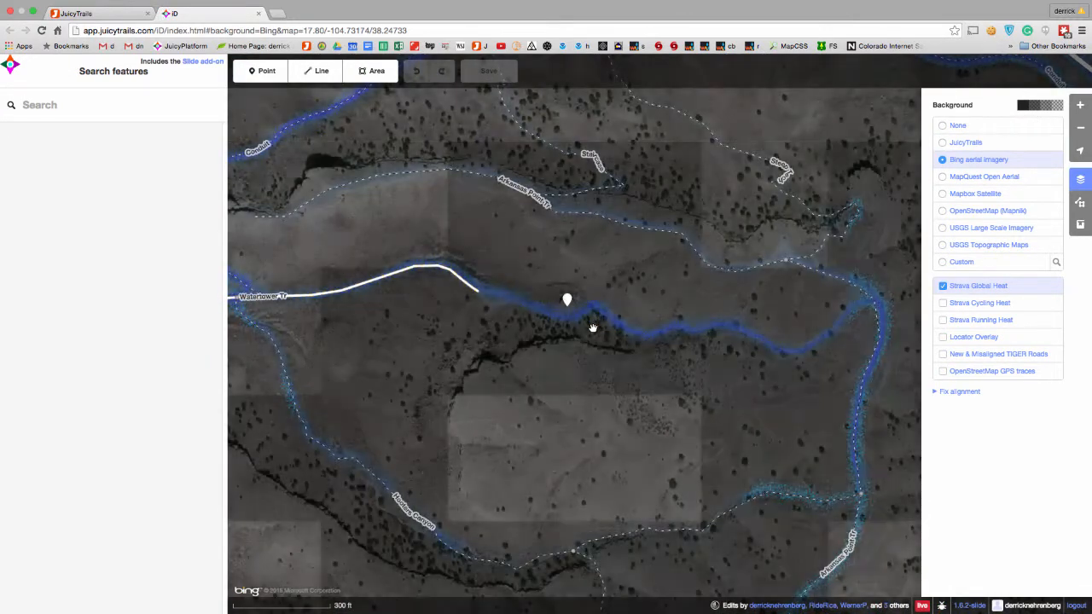
scroll(604, 331, "up", 1)
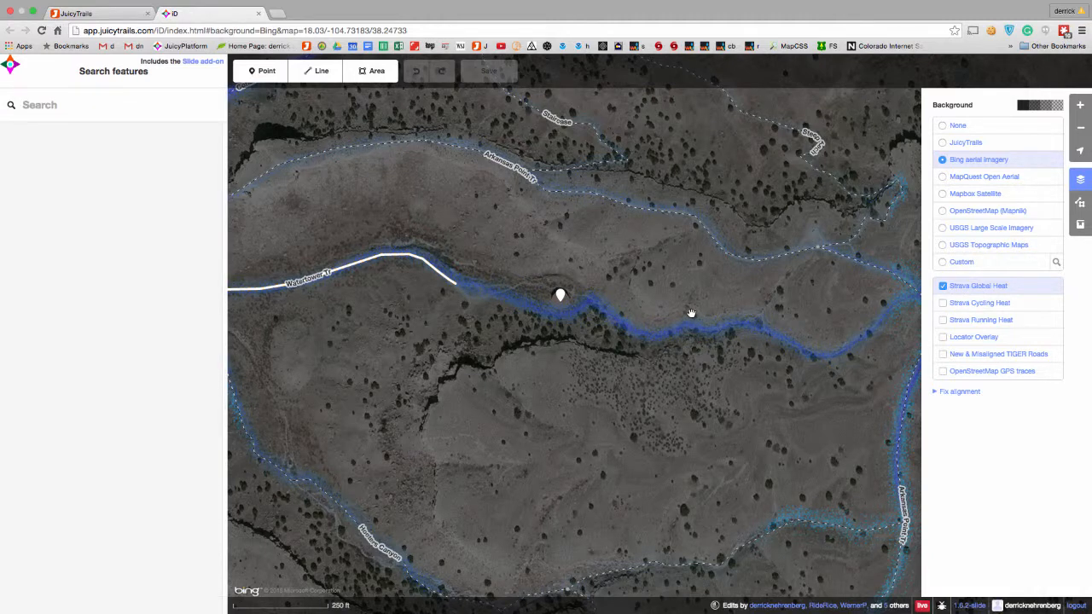
Step: Hide the Strava Global Heat overlay to examine the unmapped trail on the aerial imagery, and show the overlay again
left_click(943, 286)
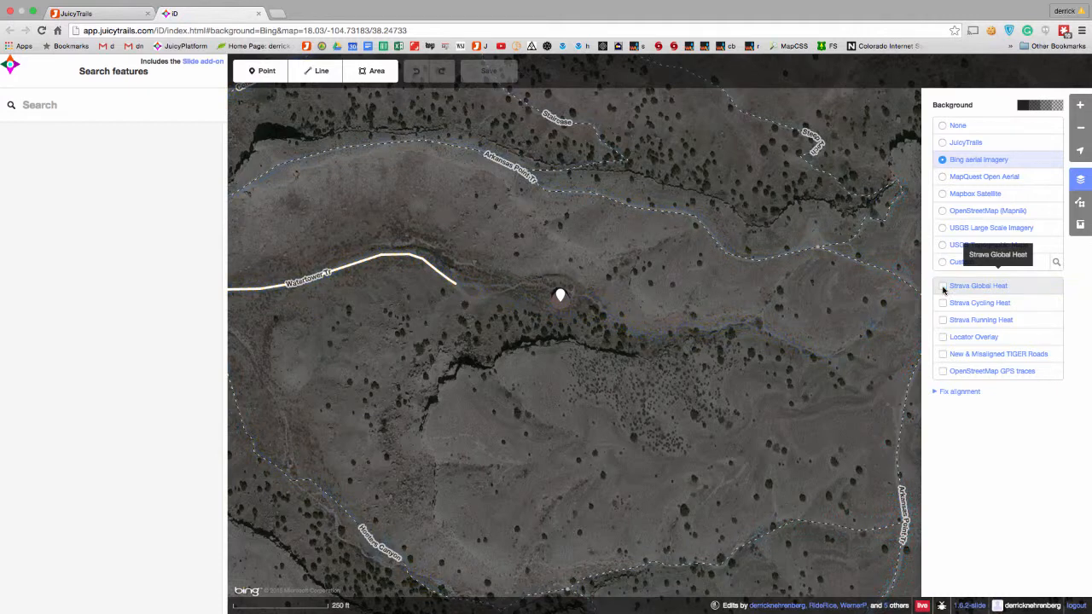
scroll(848, 346, "up", 5)
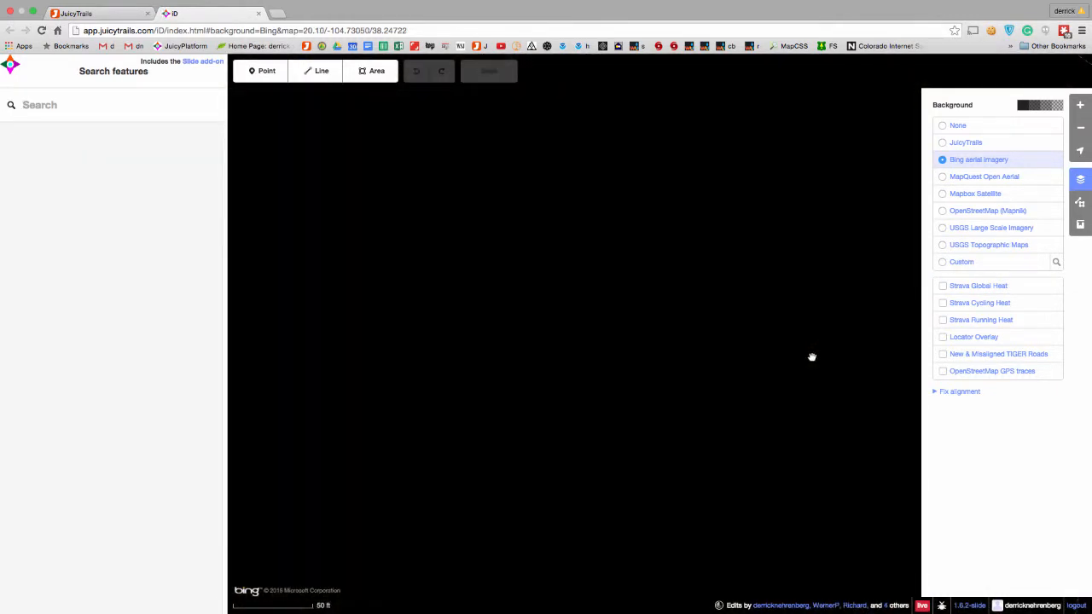
scroll(812, 358, "up", 1)
left_click_drag(811, 358, 594, 384)
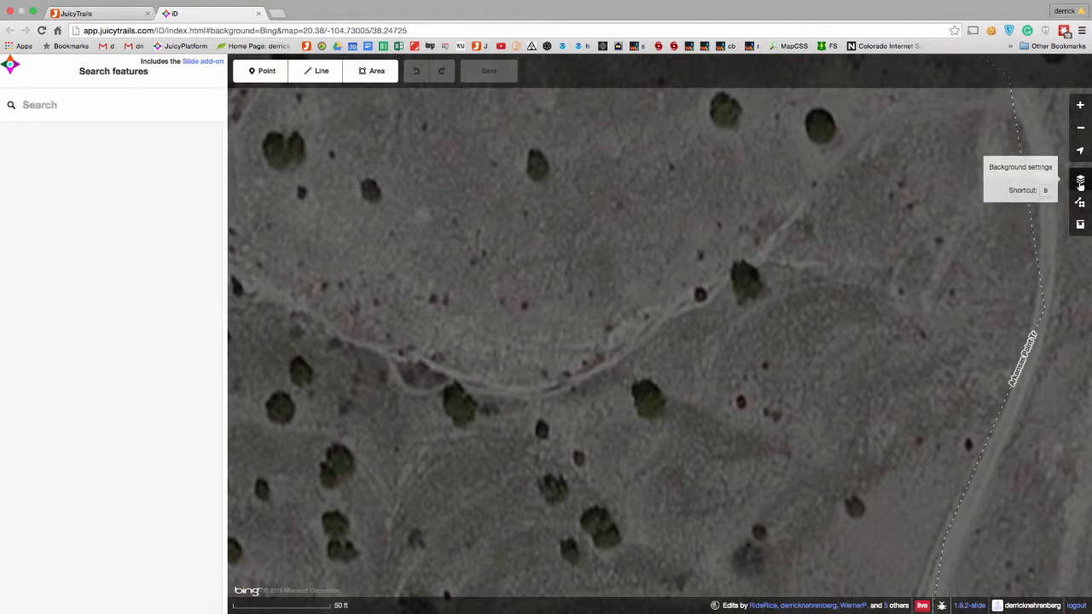
left_click(1080, 184)
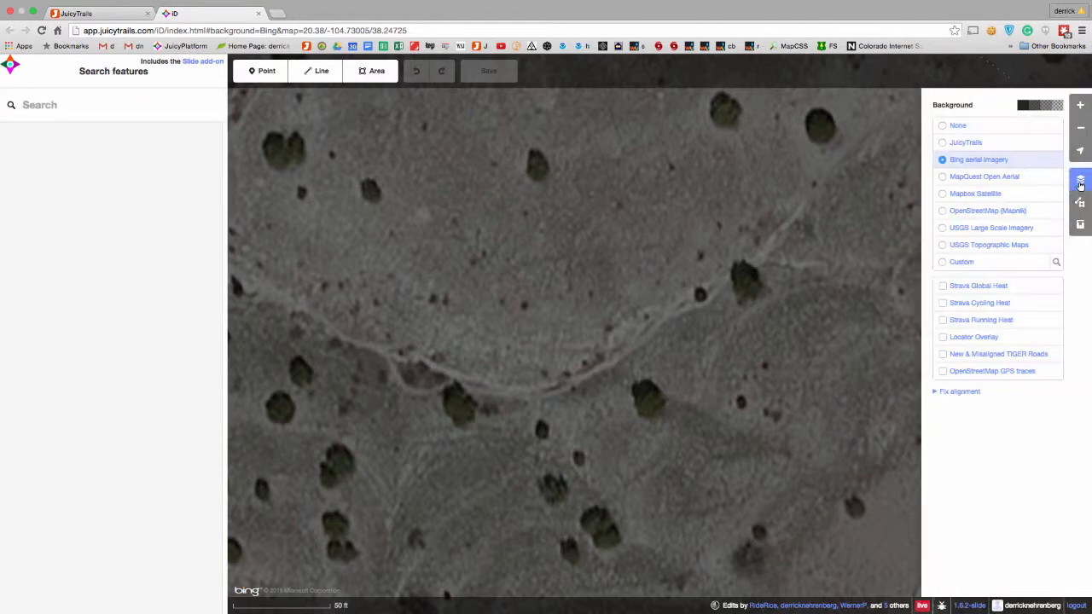
left_click(943, 287)
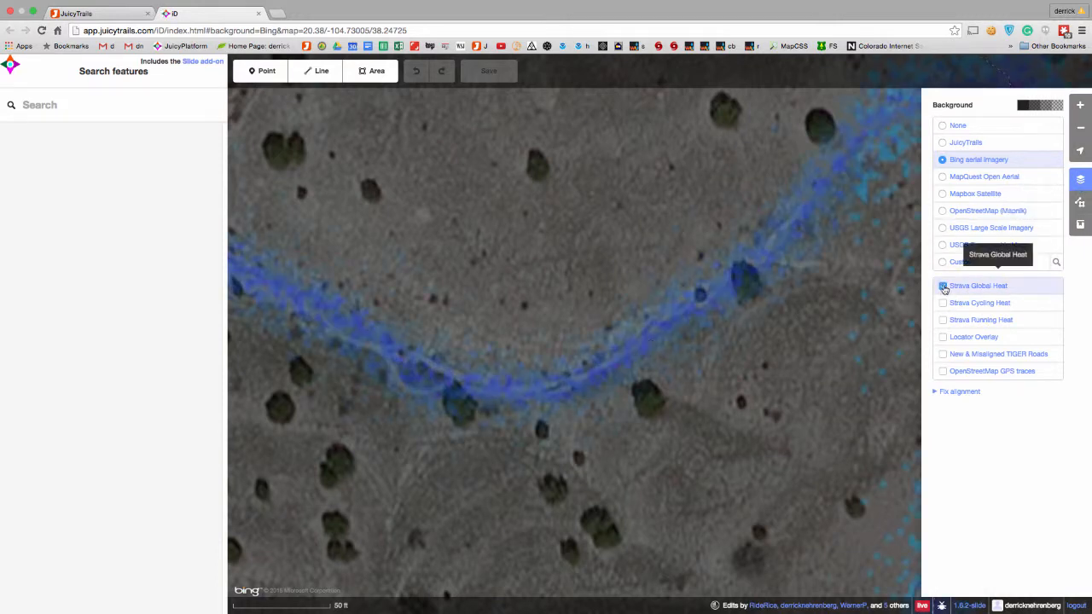
Step: Start a line at the east end of Watertower Tr and trace the heat track eastward with widely spaced nodes
scroll(592, 349, "down", 3)
left_click_drag(389, 328, 720, 334)
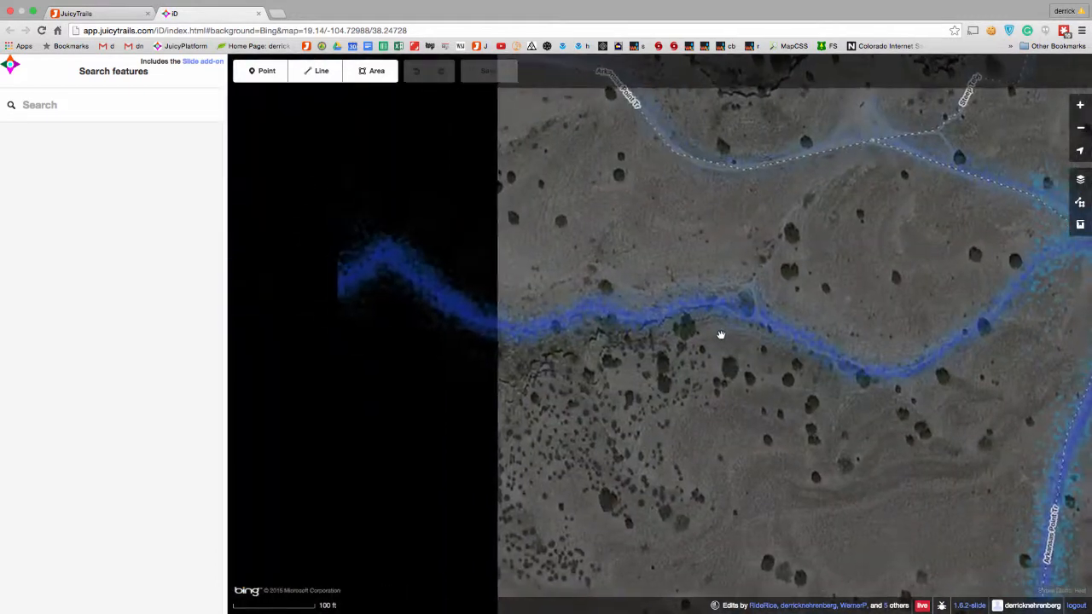
left_click_drag(466, 284, 692, 318)
scroll(606, 351, "down", 3)
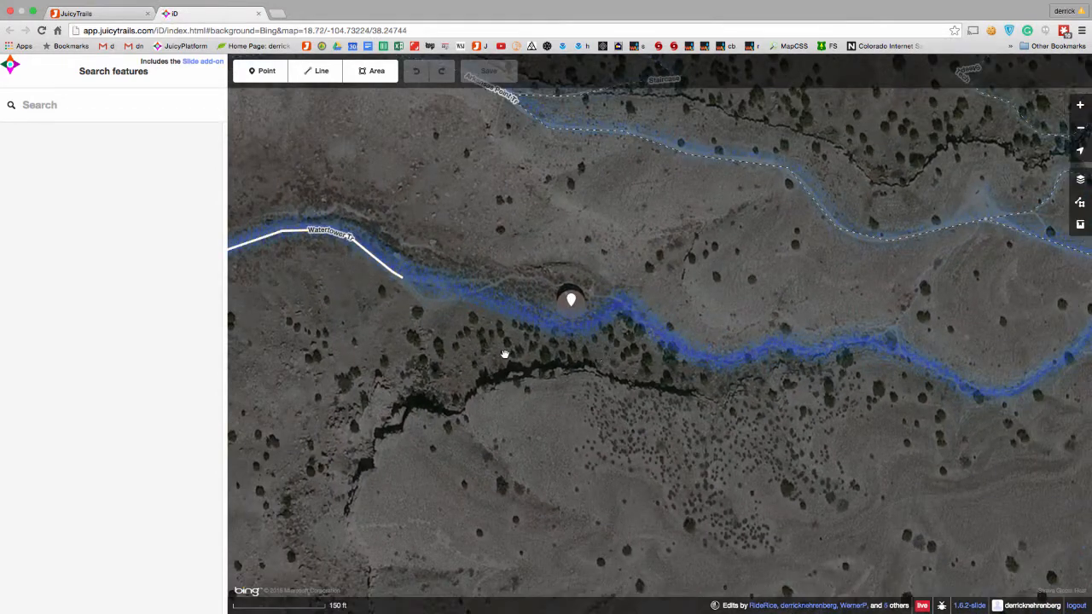
left_click_drag(504, 354, 499, 377)
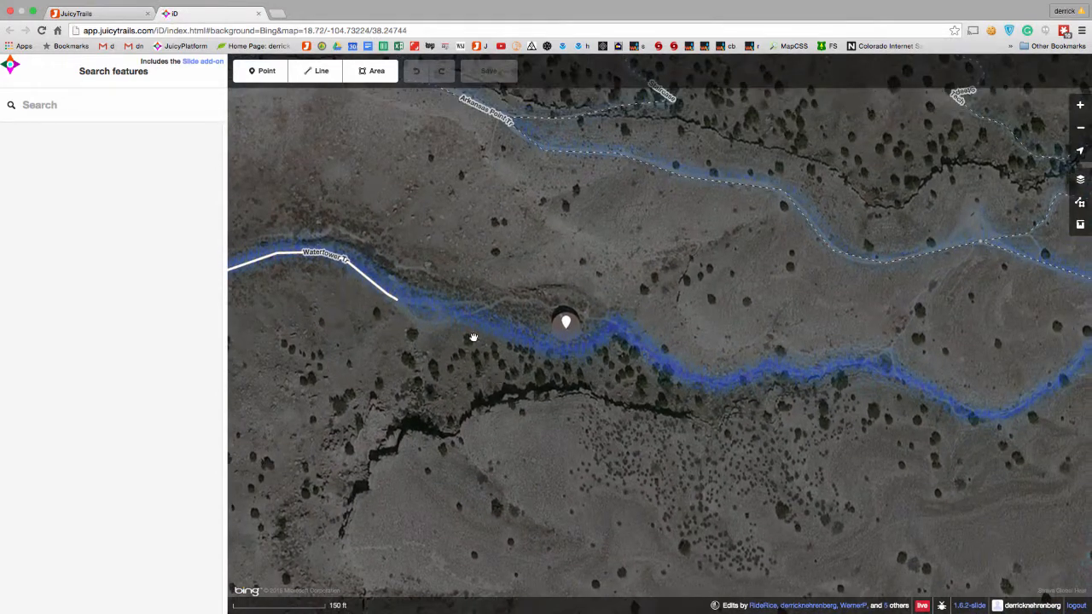
left_click(318, 71)
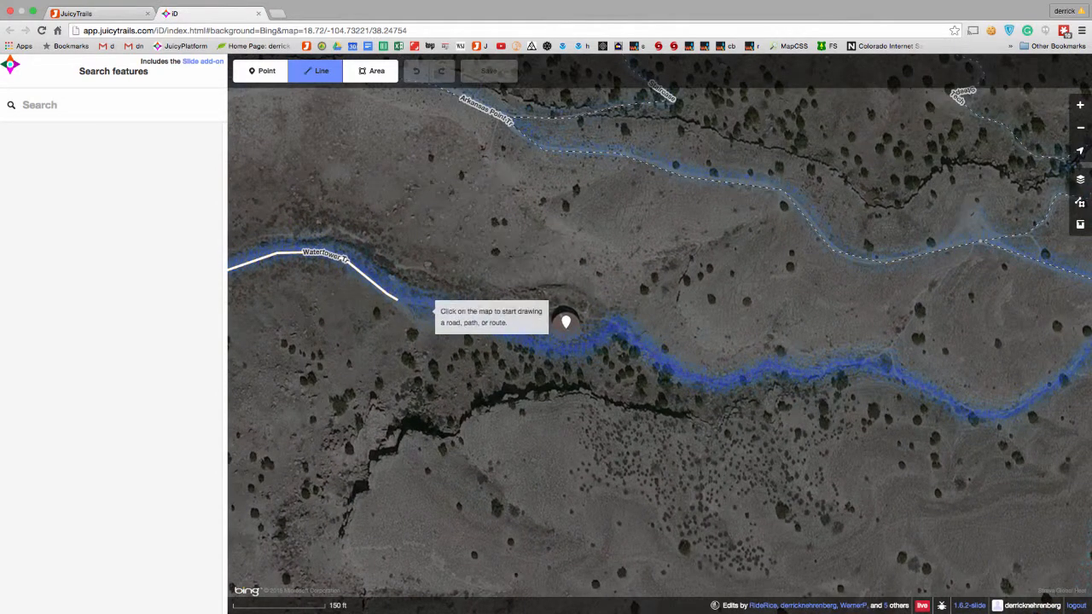
left_click(397, 302)
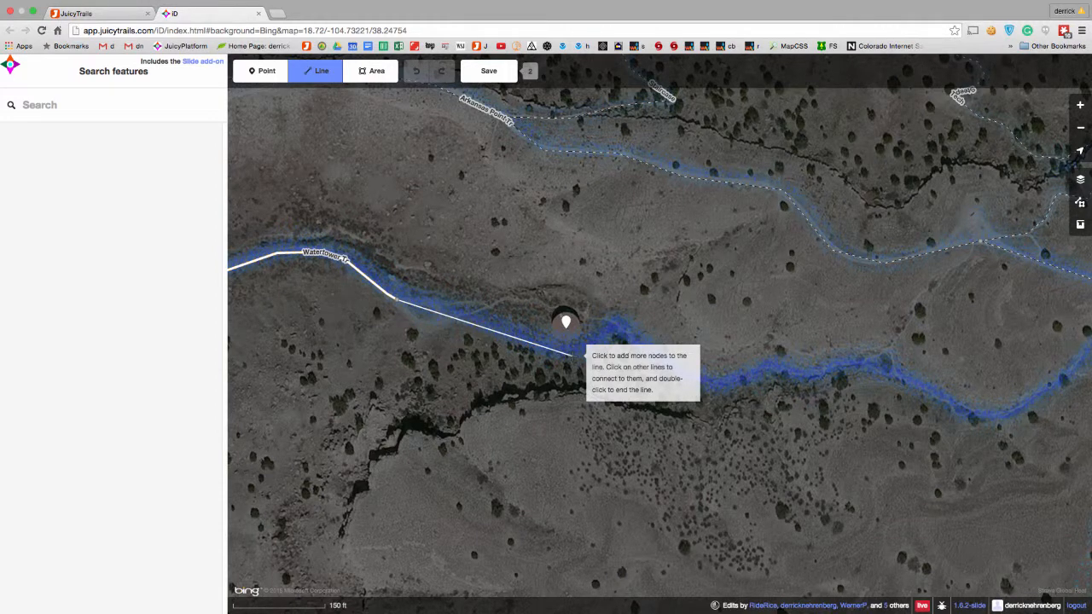
left_click(570, 354)
left_click(619, 325)
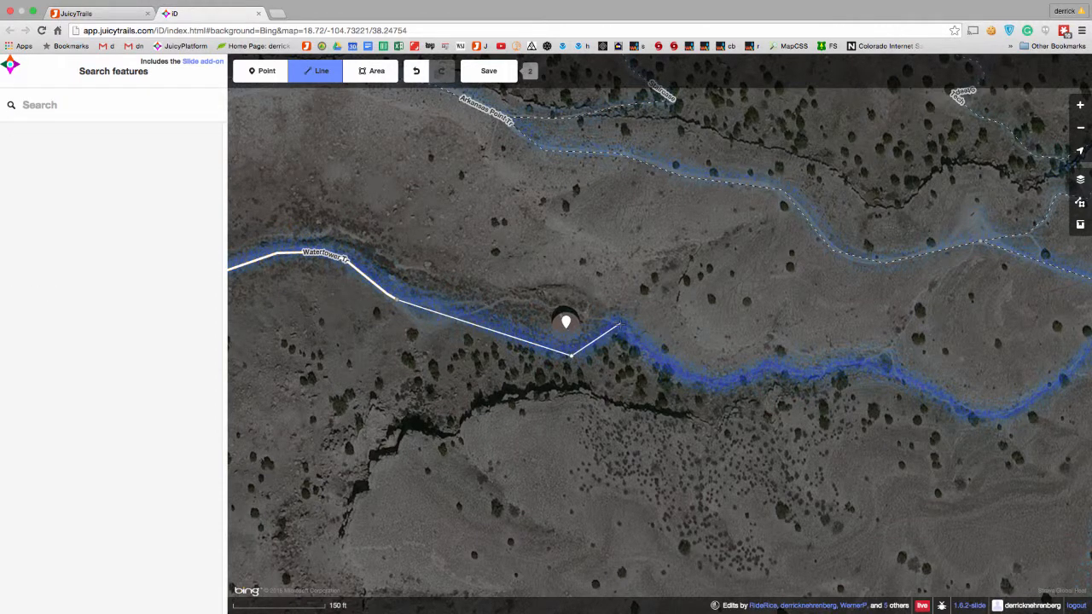
left_click(710, 384)
left_click(771, 365)
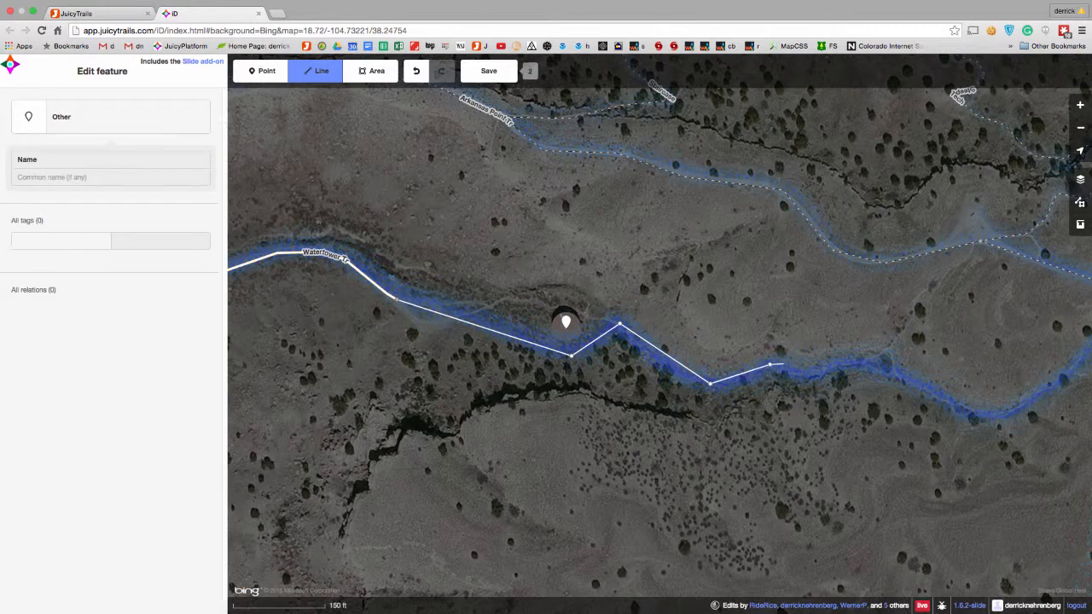
left_click(882, 364)
Step: Finish the trail line through the last bend, connect it to Arkansas Point Tr, and deselect it
left_click_drag(965, 333, 523, 314)
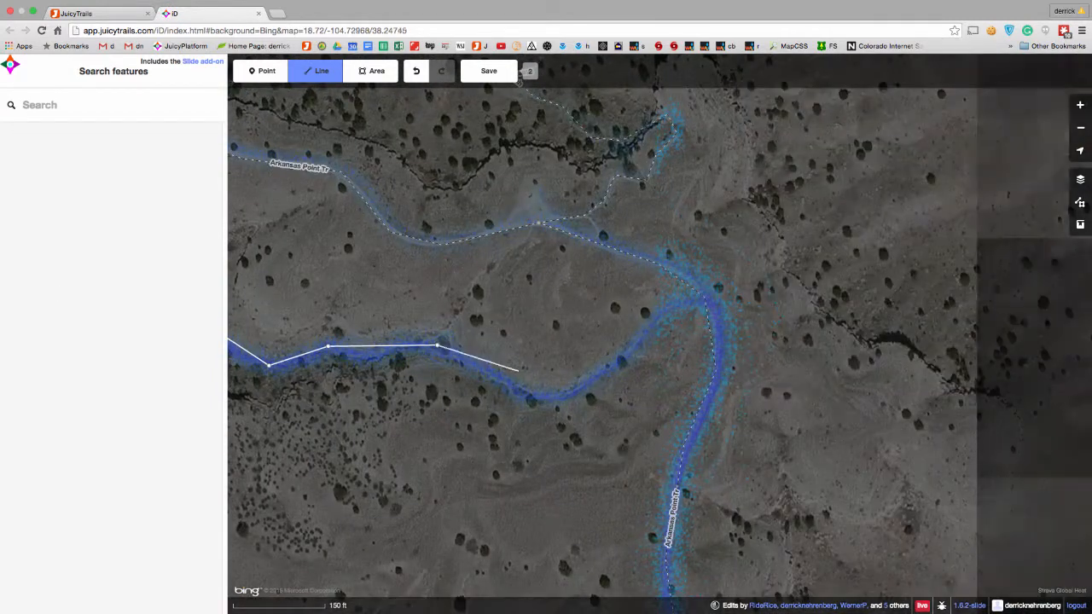
left_click(546, 397)
double_click(704, 298)
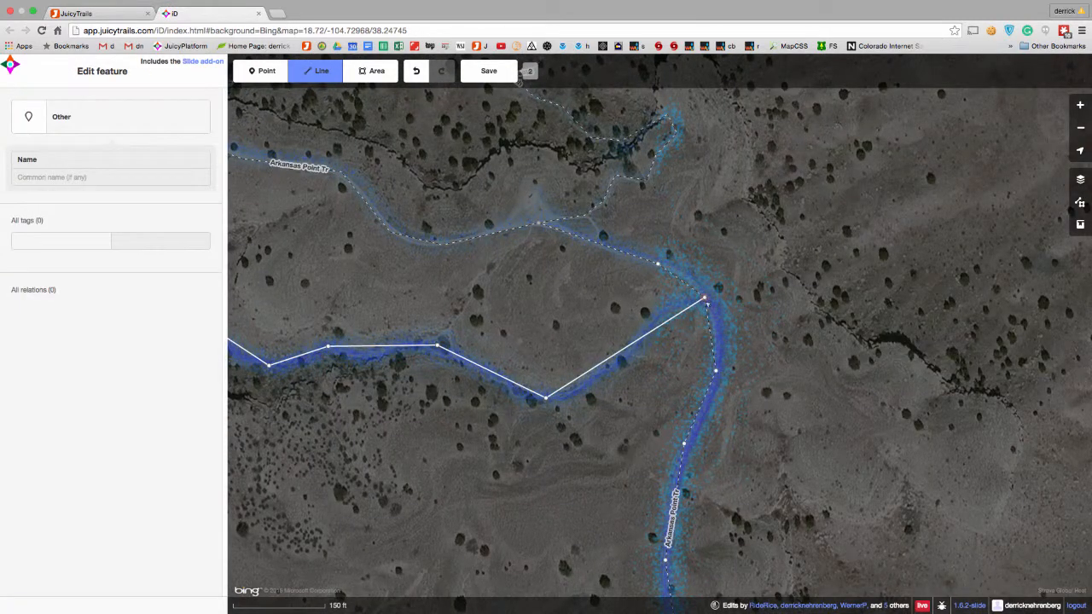
scroll(512, 353, "down", 3)
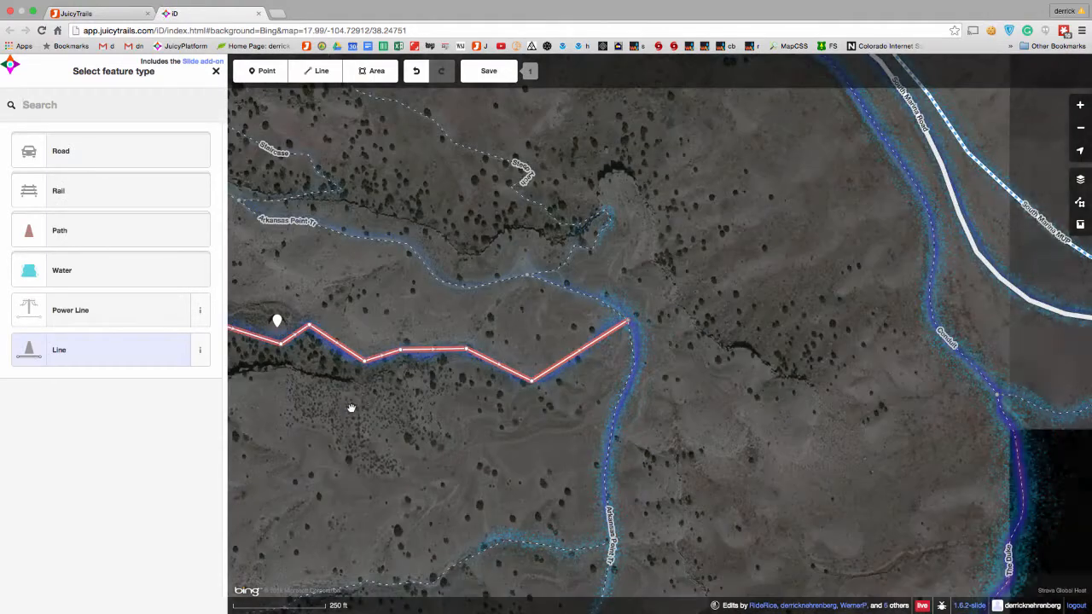
left_click_drag(354, 407, 695, 390)
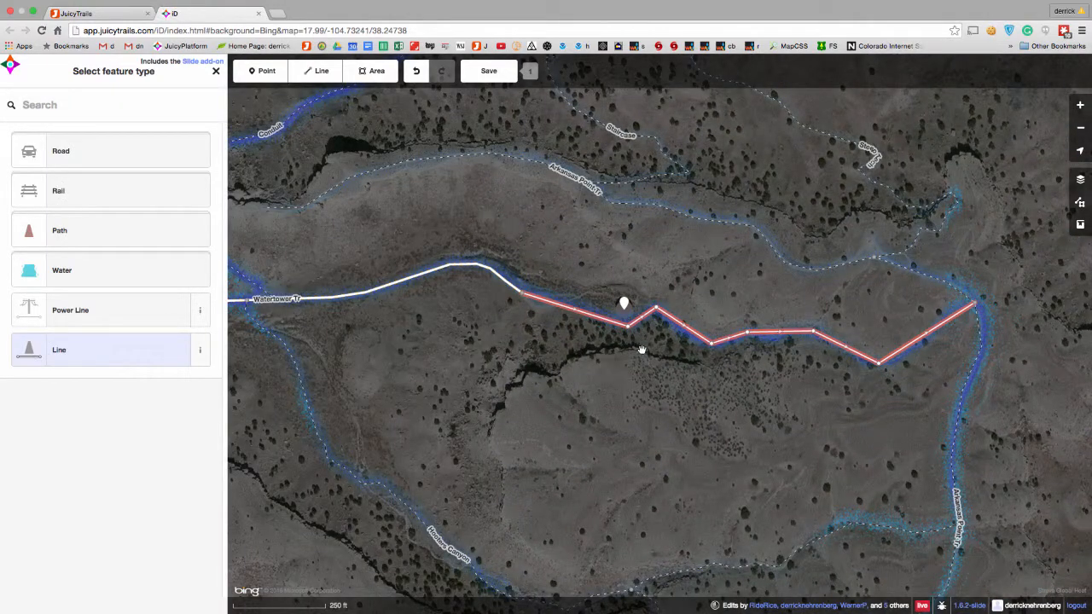
left_click(642, 354)
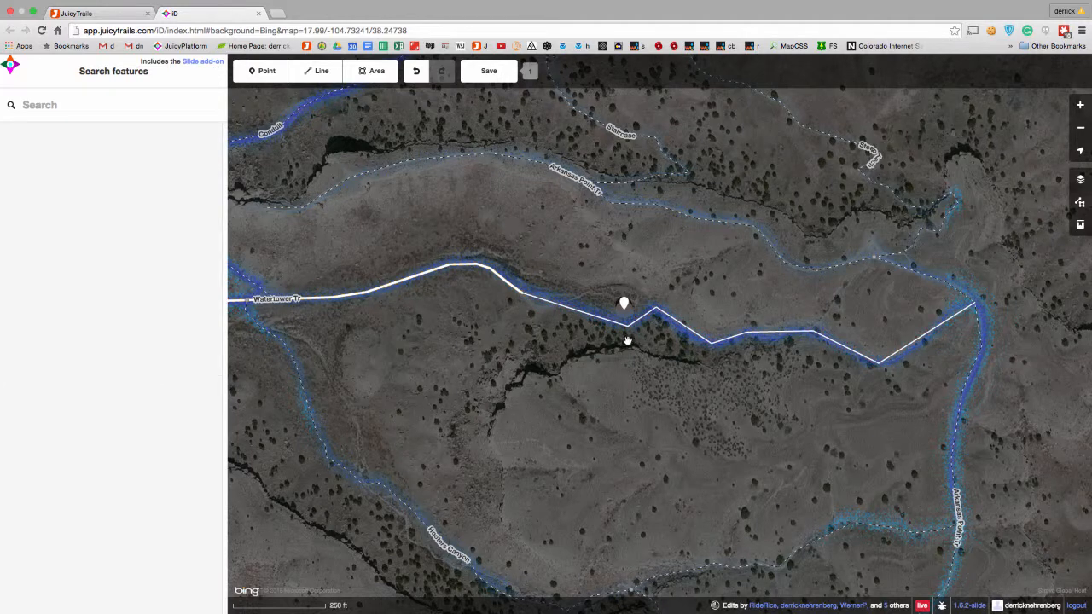
Step: Slide the newly drawn trail line between Watertower Tr and Arkansas Point Tr so it fits the Strava heat track
left_click(627, 326)
left_click(626, 326)
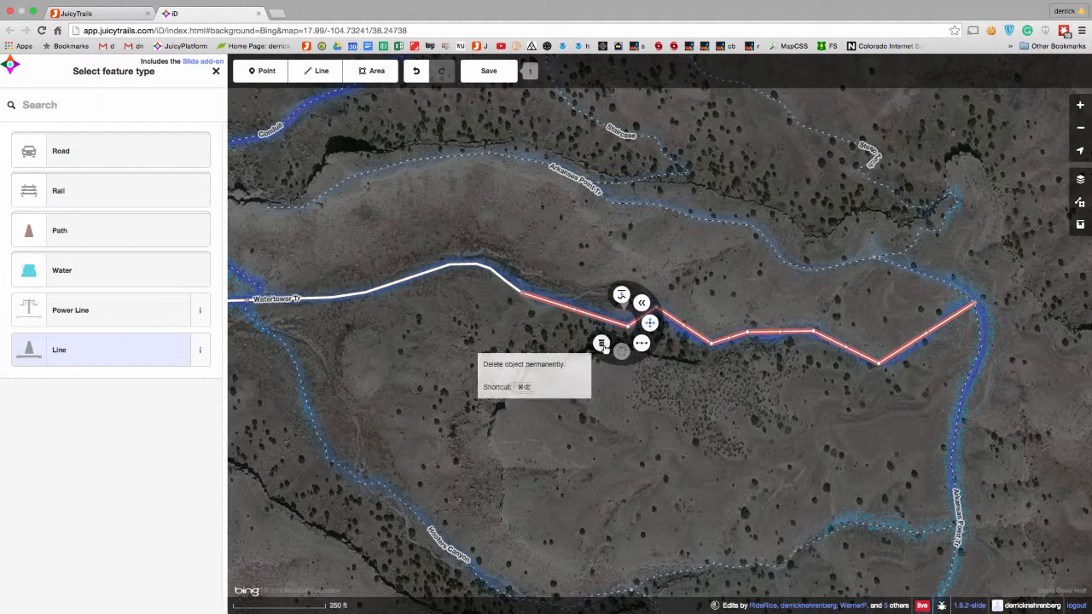
left_click(623, 296)
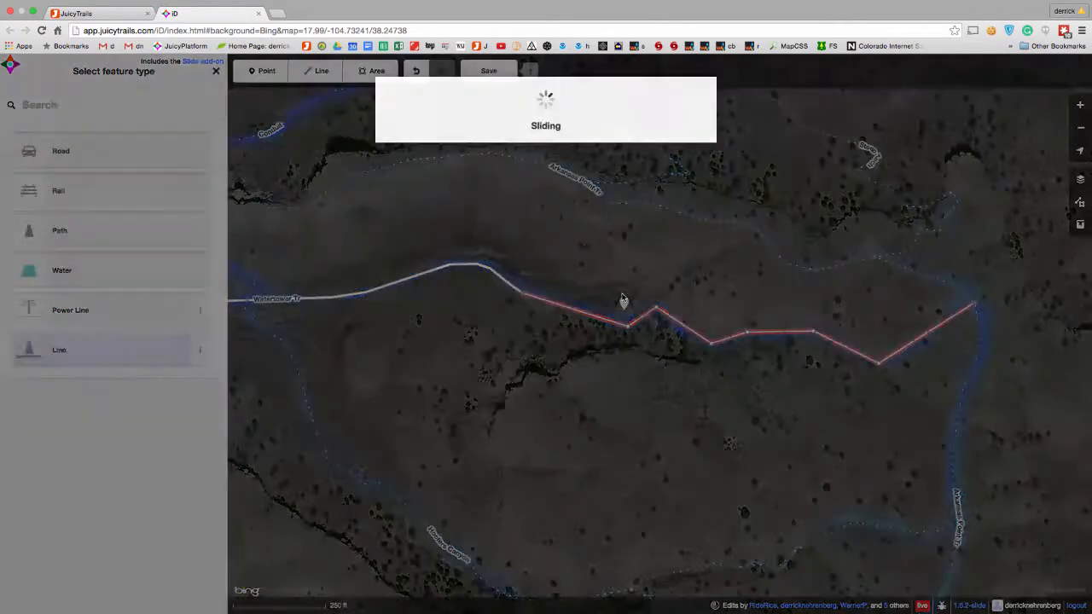
Step: Set the trail line's feature type to Path and name it Watertower
left_click_drag(736, 292, 613, 313)
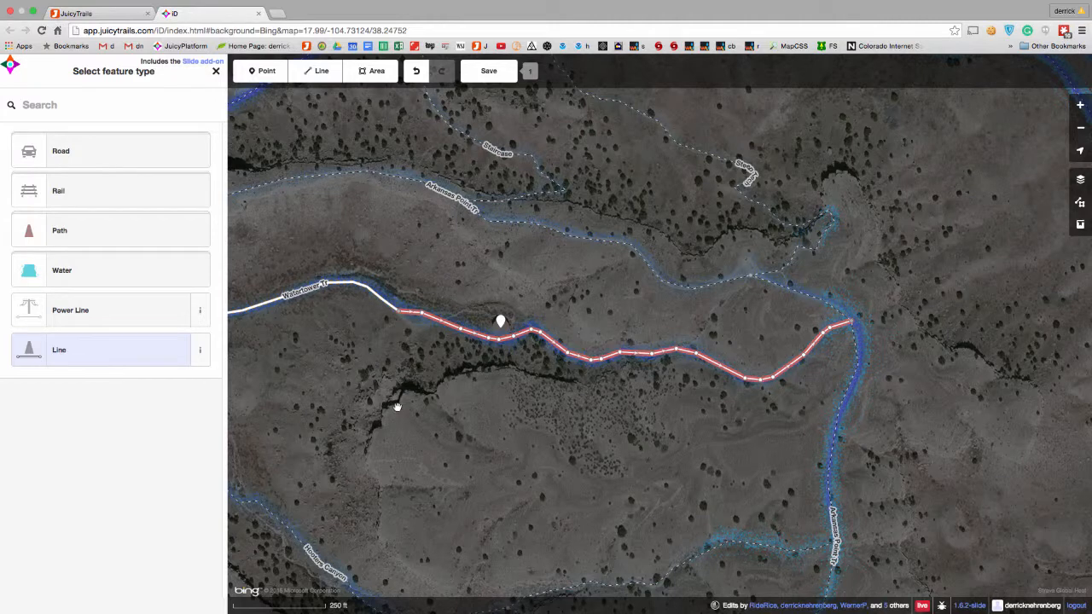
left_click_drag(397, 407, 453, 407)
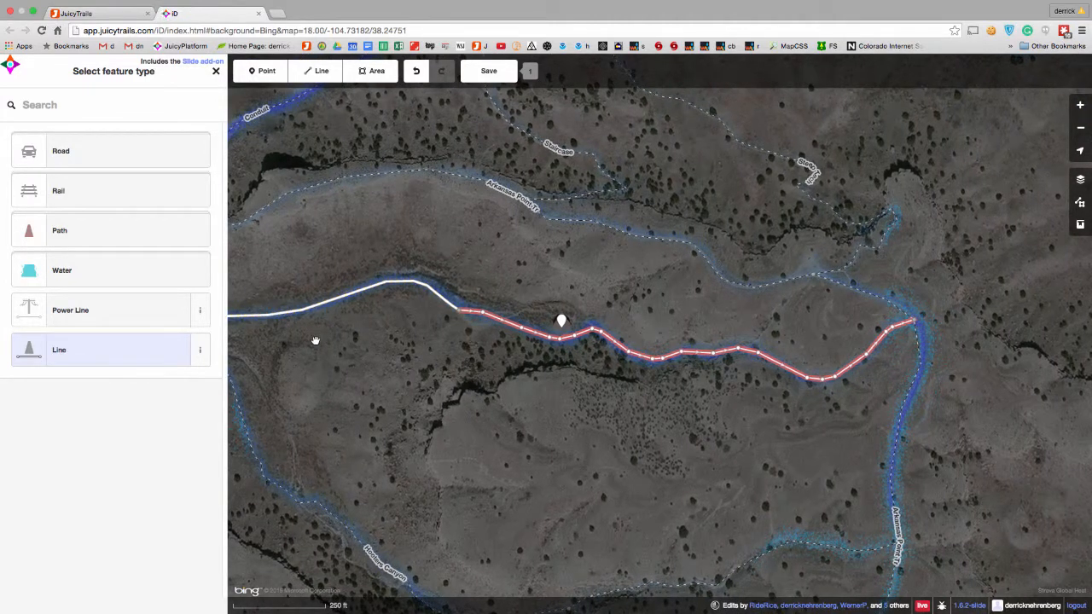
left_click(155, 230)
left_click(132, 402)
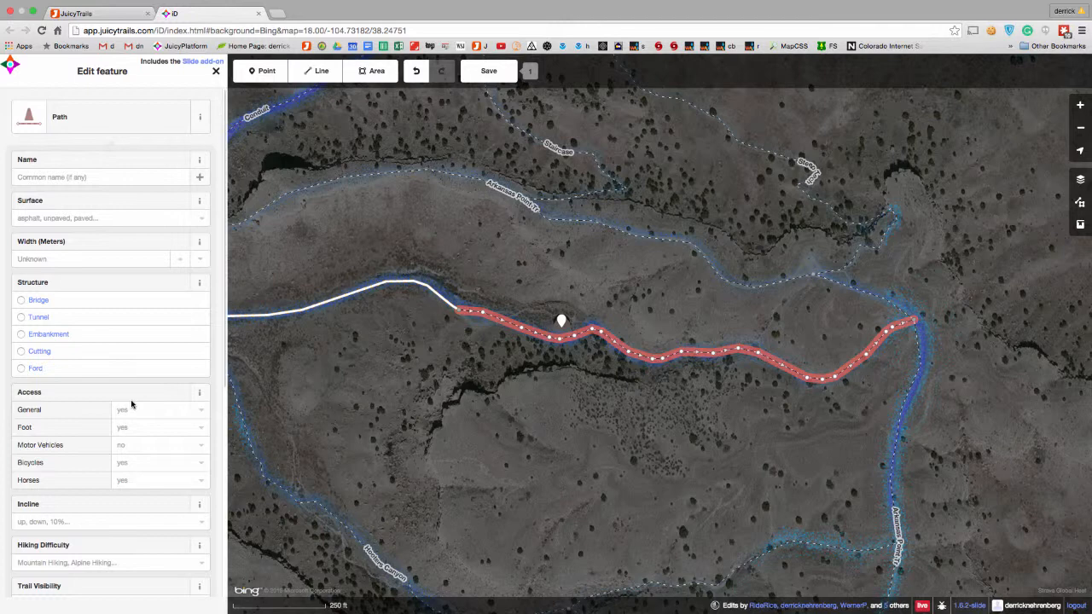
left_click(40, 177)
type("W")
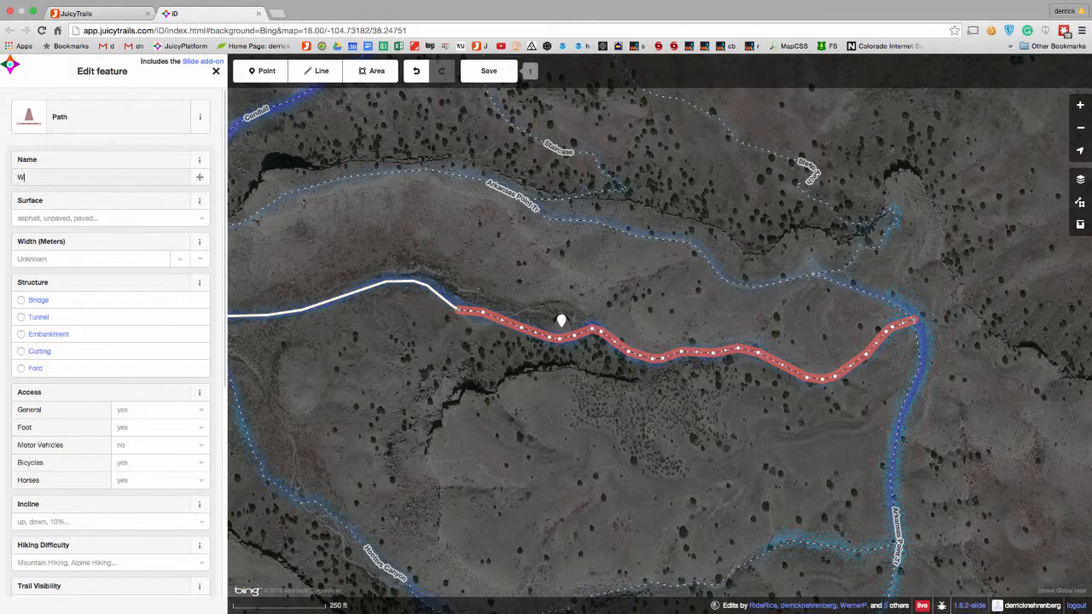
type("atertower")
Step: Upload the change with the old commit message replaced by "Create singletrack section of watertower trail."
left_click(489, 72)
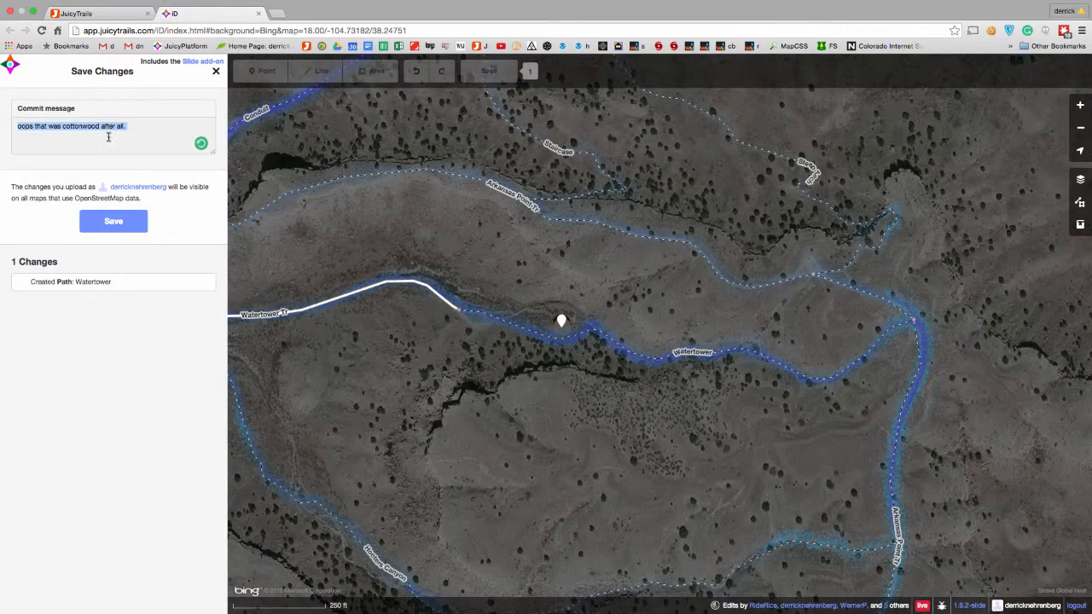
left_click_drag(156, 126, 15, 121)
key("BackSpace")
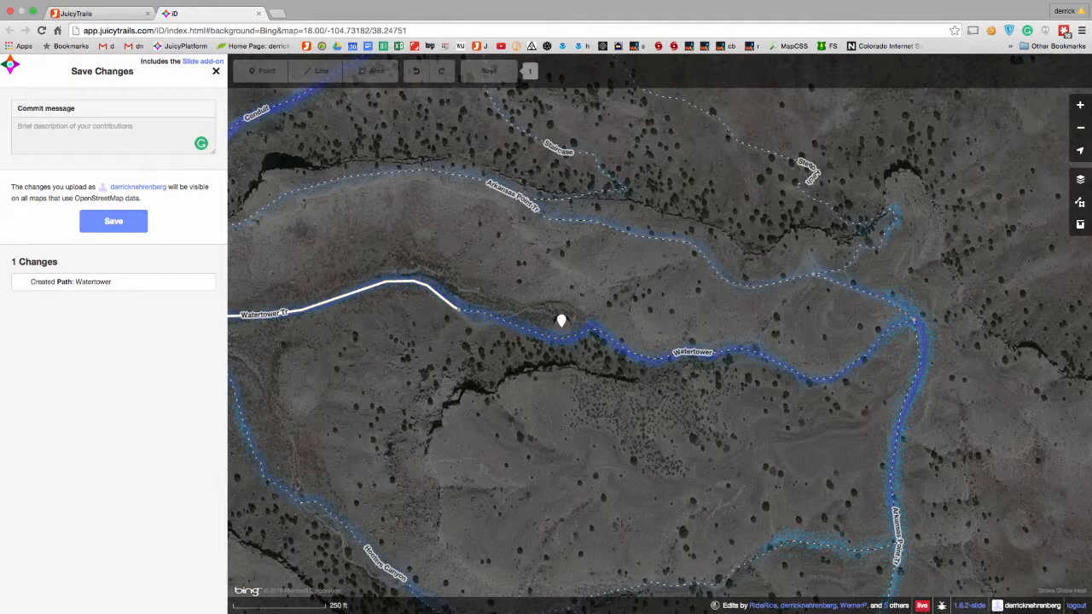
type("Crea")
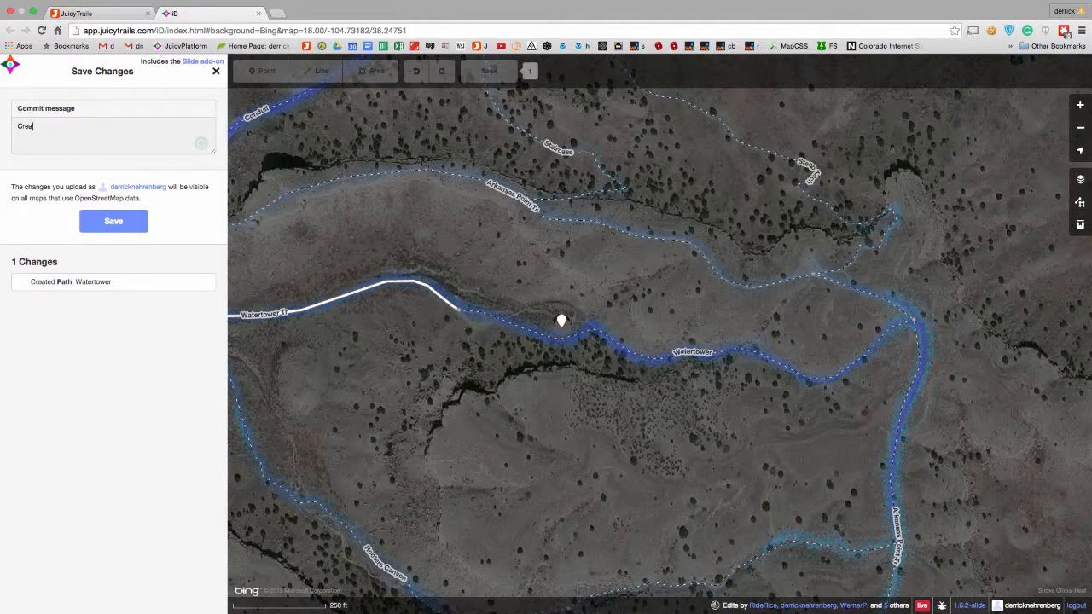
type("te singletrack section of watertower trail.")
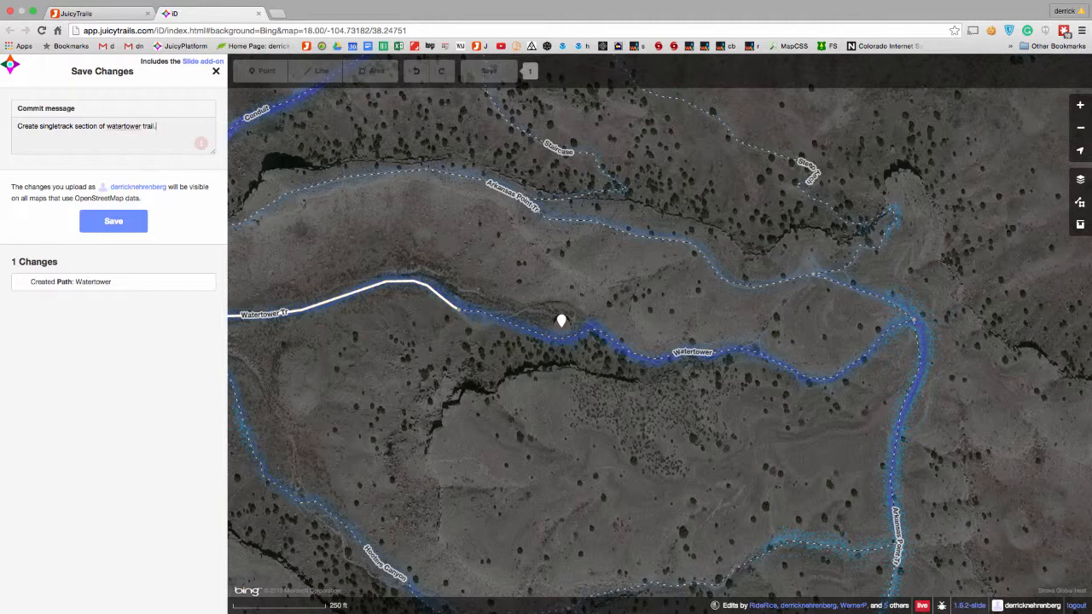
left_click(133, 226)
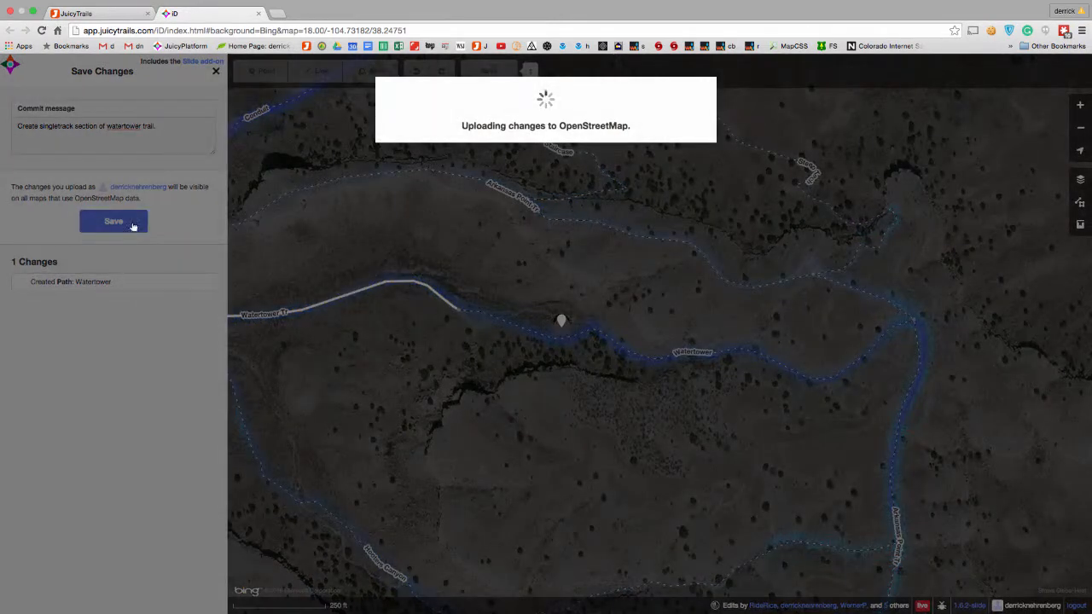